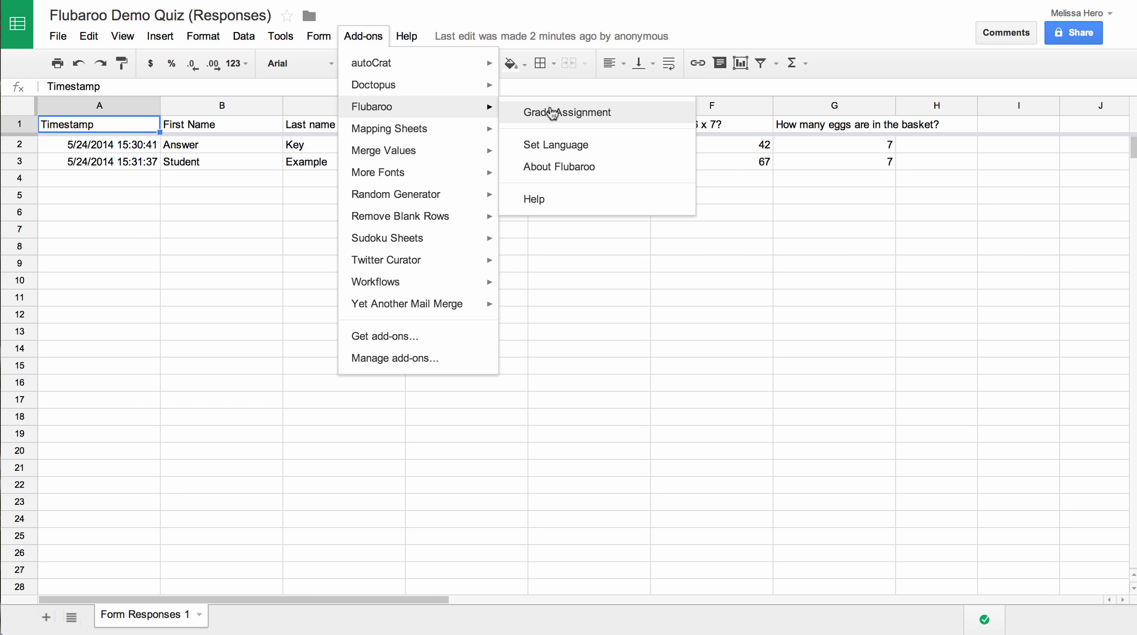
# Start grading the assignment with Flubaroo and make "What is 6 x 7?" worth 2 points, keeping the other suggested grading options.
pyautogui.click(552, 112)
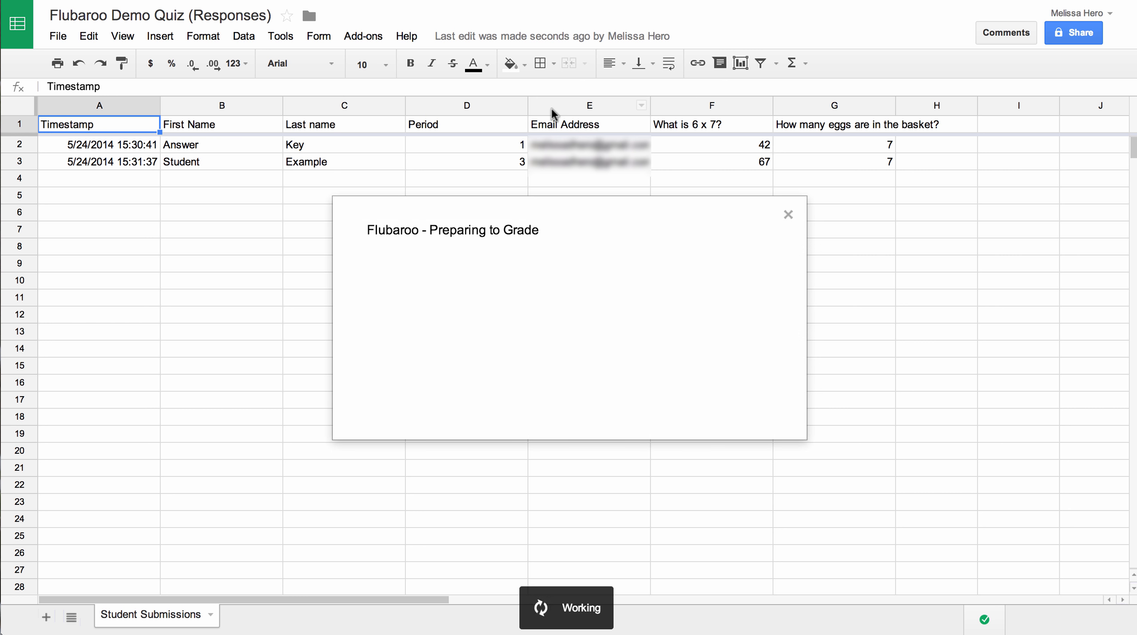
pyautogui.click(449, 314)
pyautogui.click(592, 349)
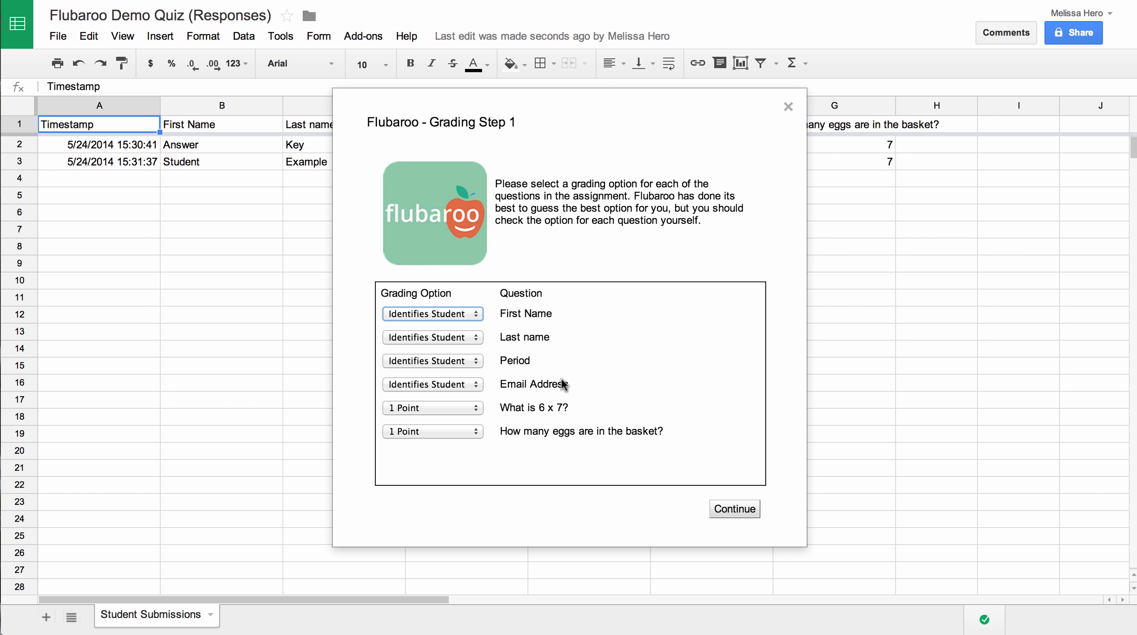
pyautogui.click(474, 408)
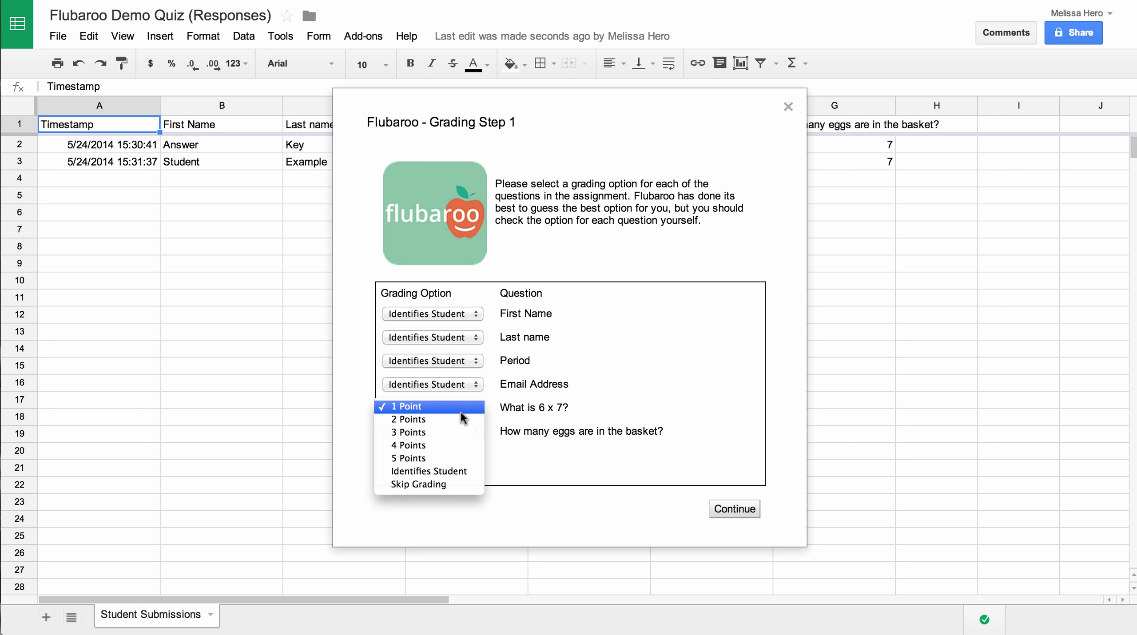
pyautogui.click(462, 419)
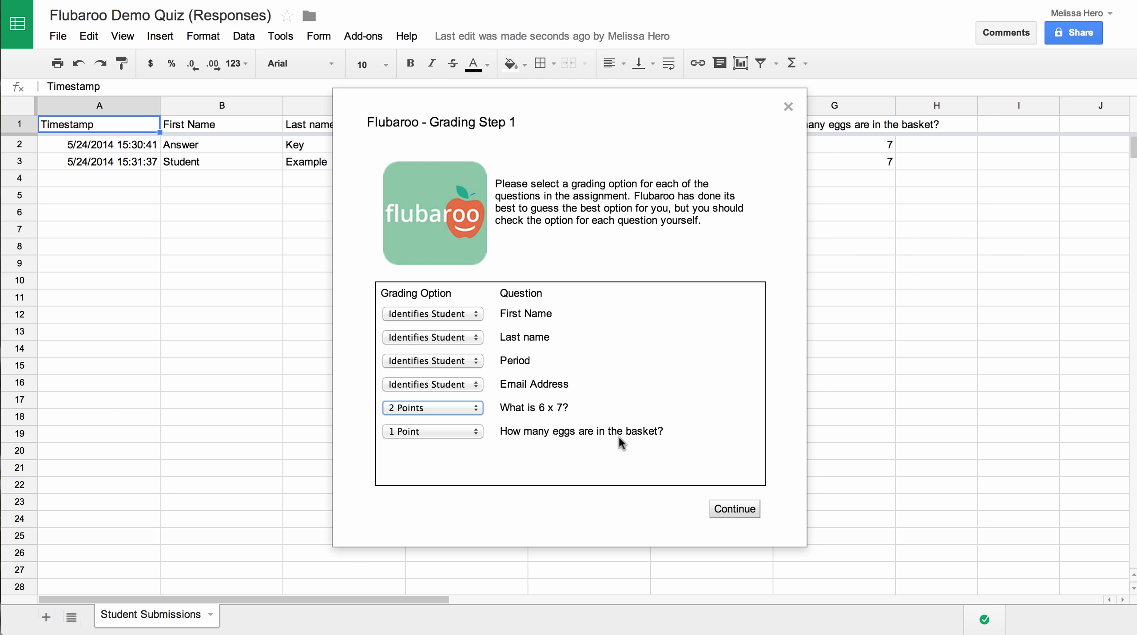
pyautogui.click(735, 510)
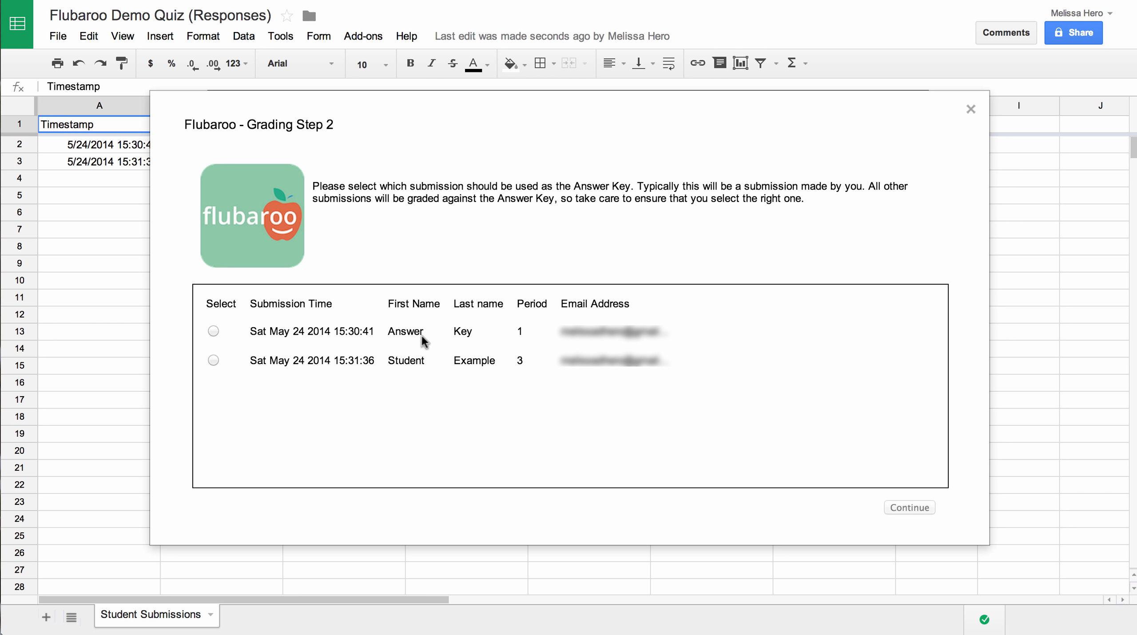
# Use the "Answer Key" submission as the answer key, grade the assignment and view the resulting grades.
pyautogui.click(214, 332)
pyautogui.click(907, 508)
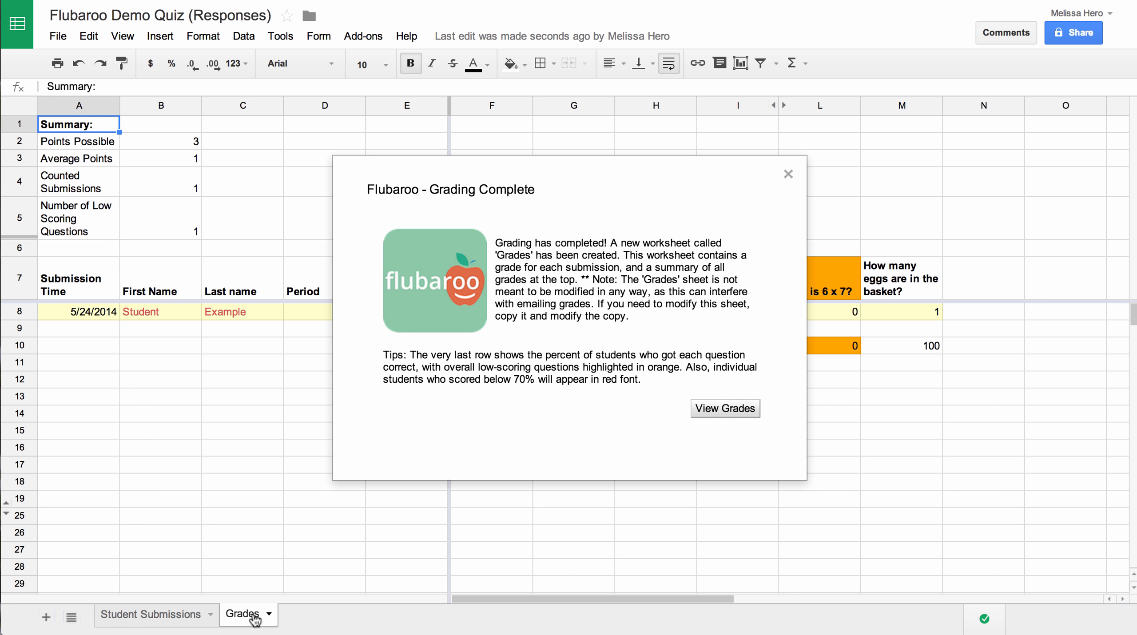
pyautogui.click(736, 412)
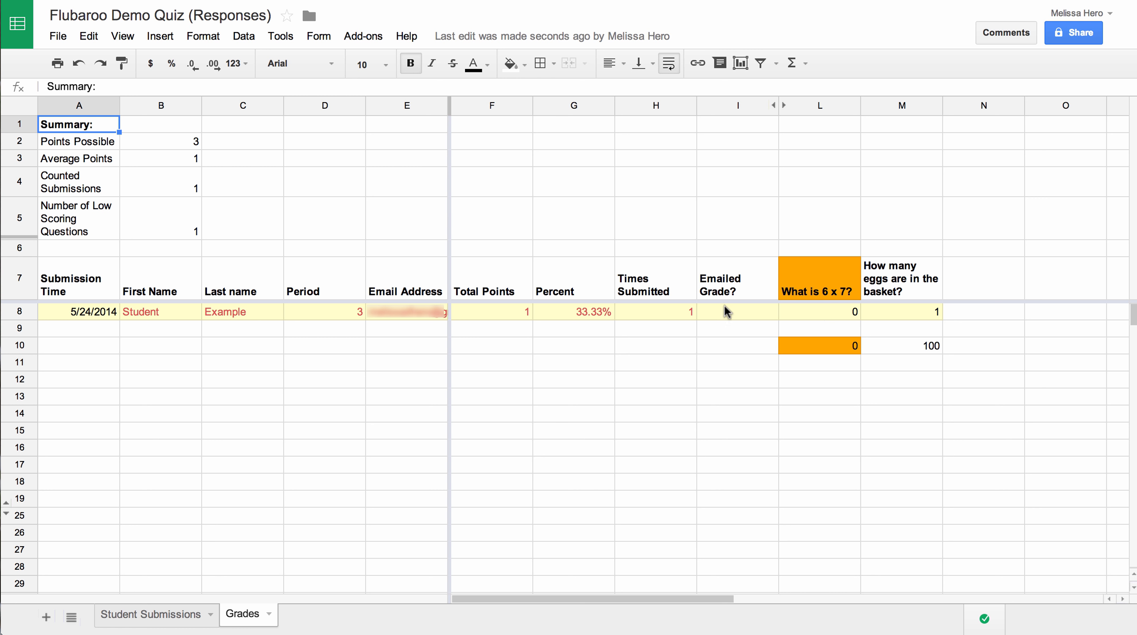
# Email the grades using the Email Address question, including the list of questions and scores but no answer key or message.
pyautogui.click(375, 39)
pyautogui.moveTo(391, 107)
pyautogui.click(538, 129)
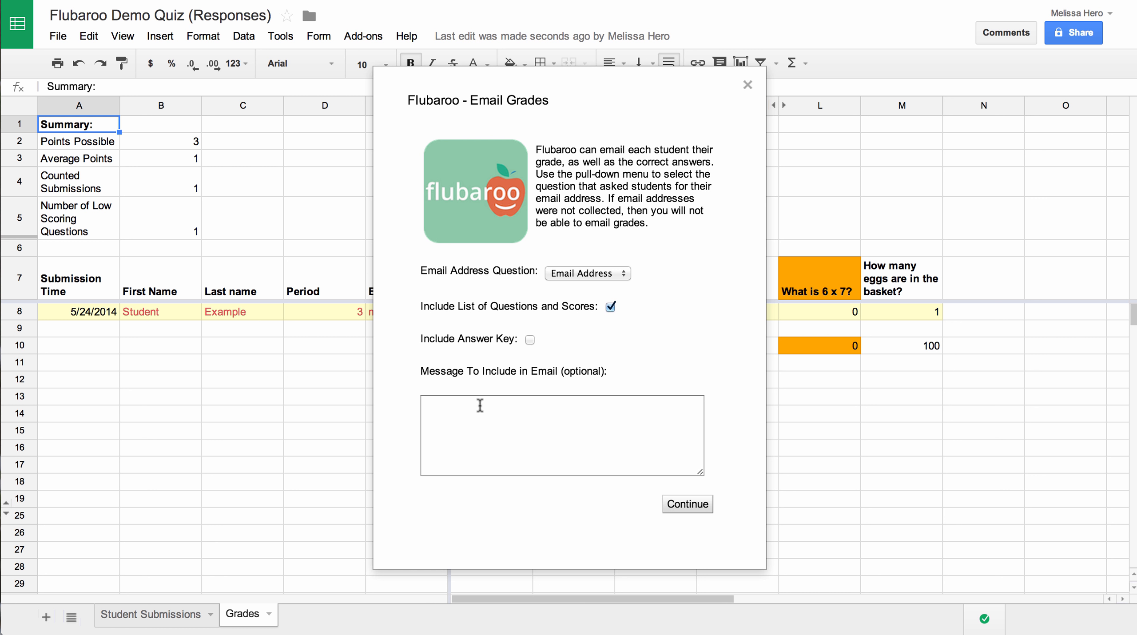
pyautogui.click(685, 505)
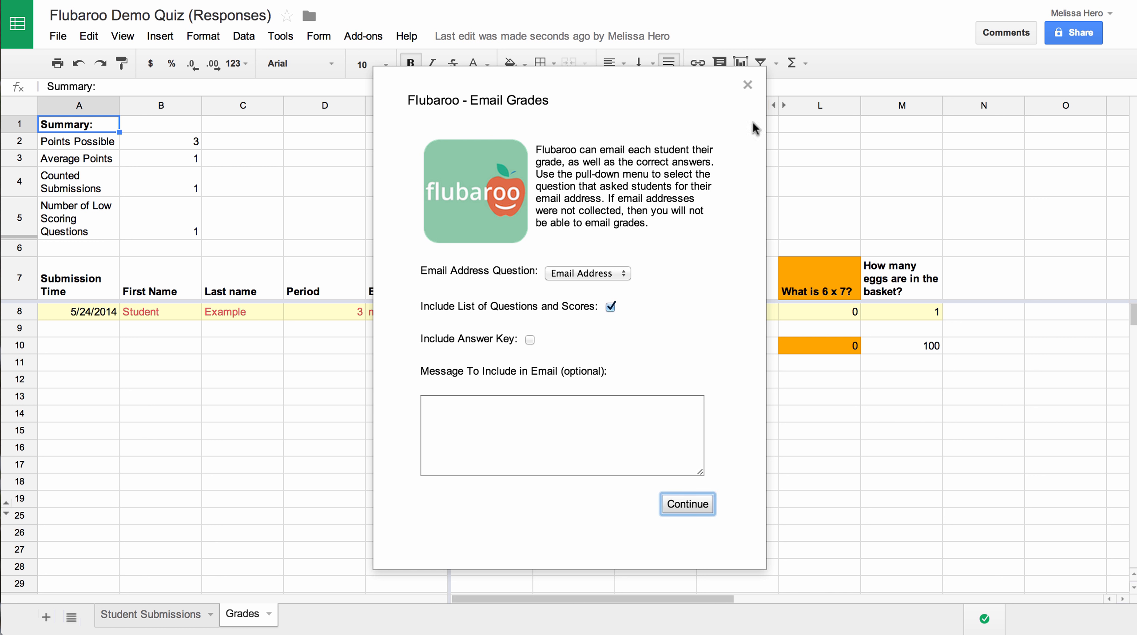
pyautogui.click(748, 85)
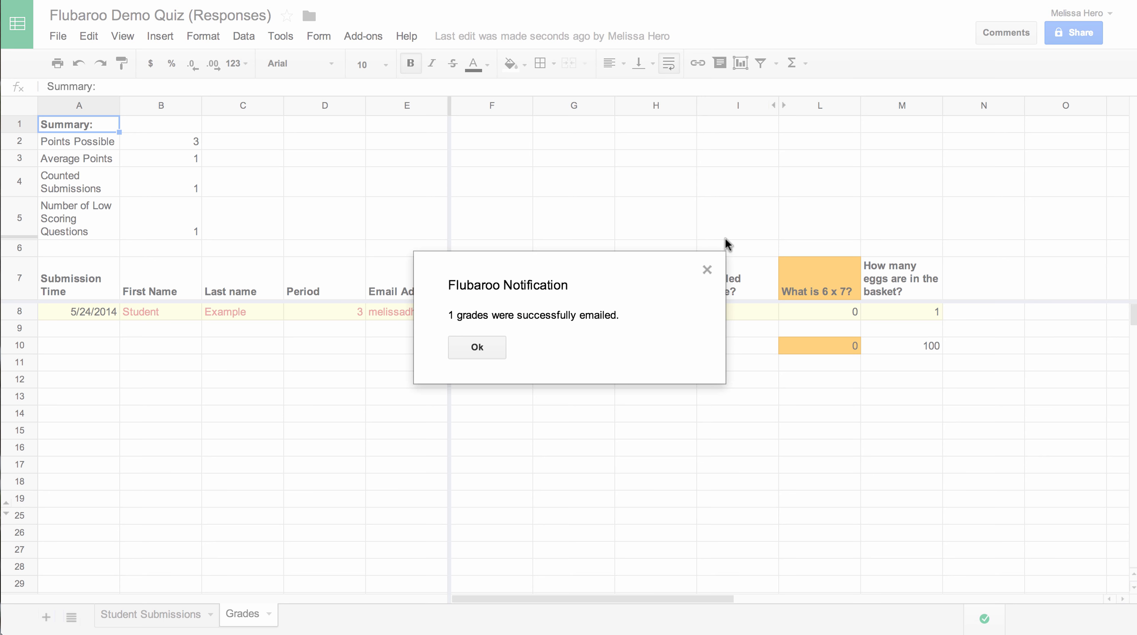
pyautogui.click(707, 270)
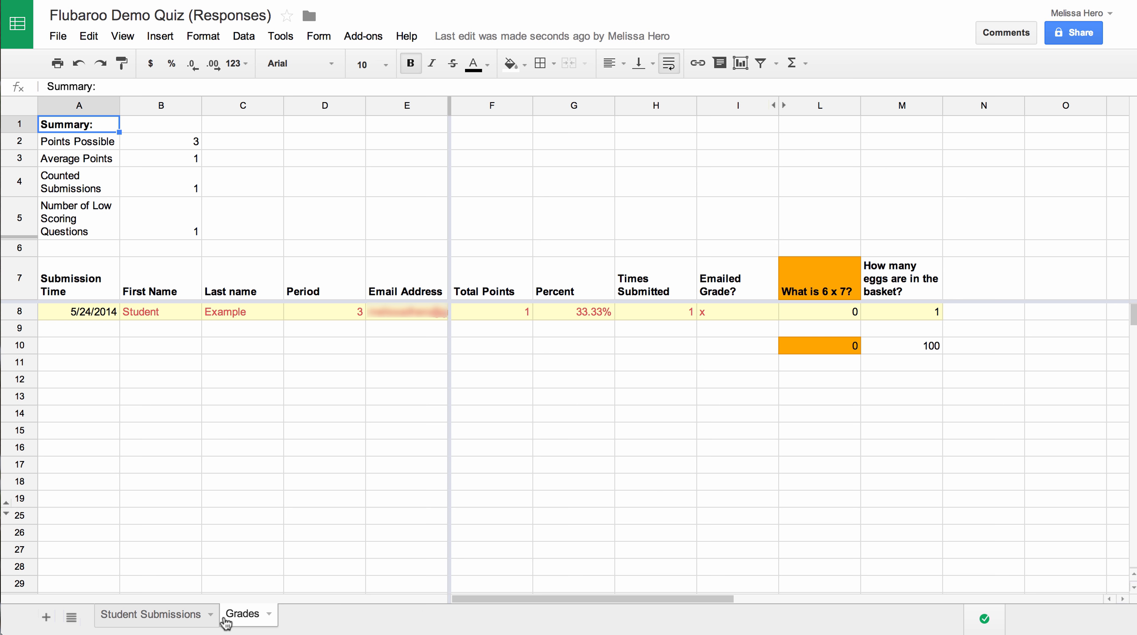
# Open Flubaroo's help tips for editing on the Student Submissions sheet.
pyautogui.click(191, 619)
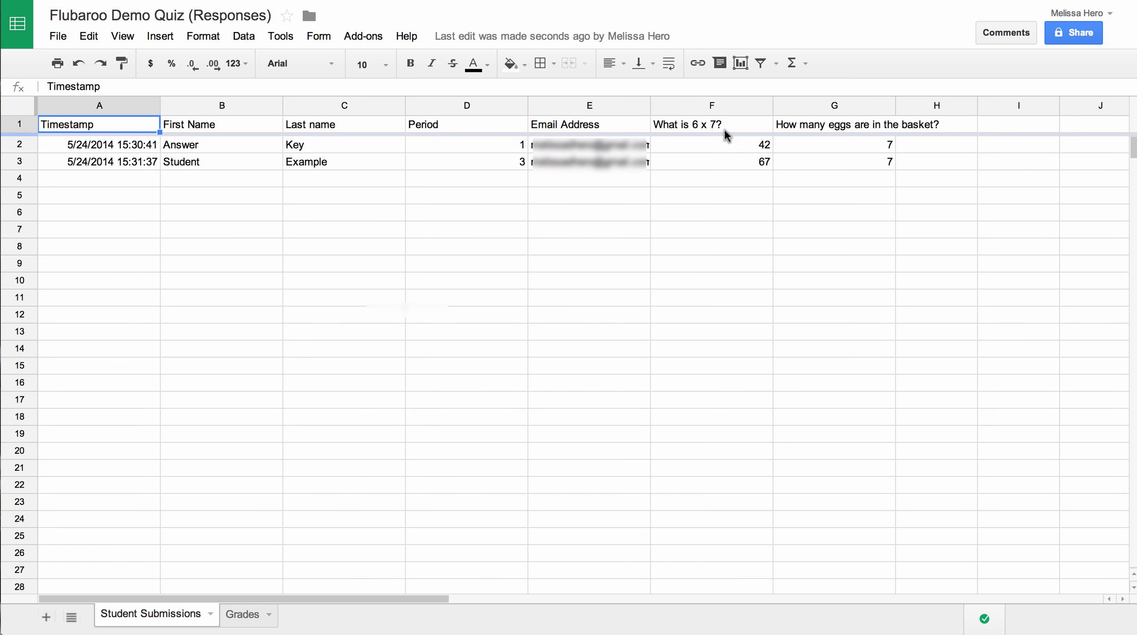
pyautogui.click(241, 618)
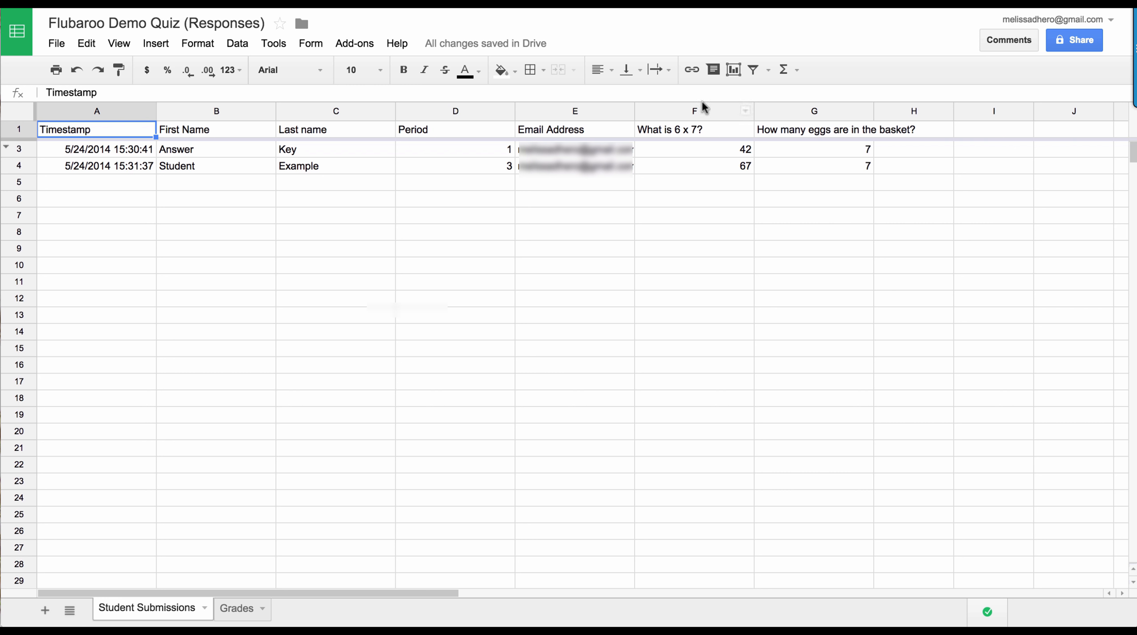
pyautogui.click(353, 44)
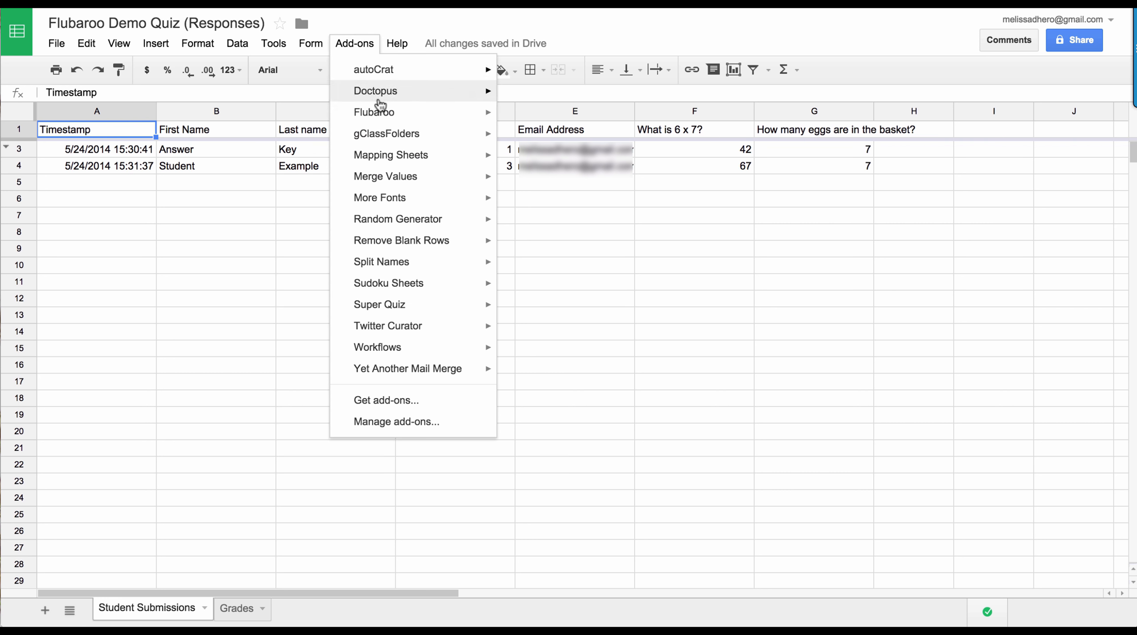
pyautogui.moveTo(381, 113)
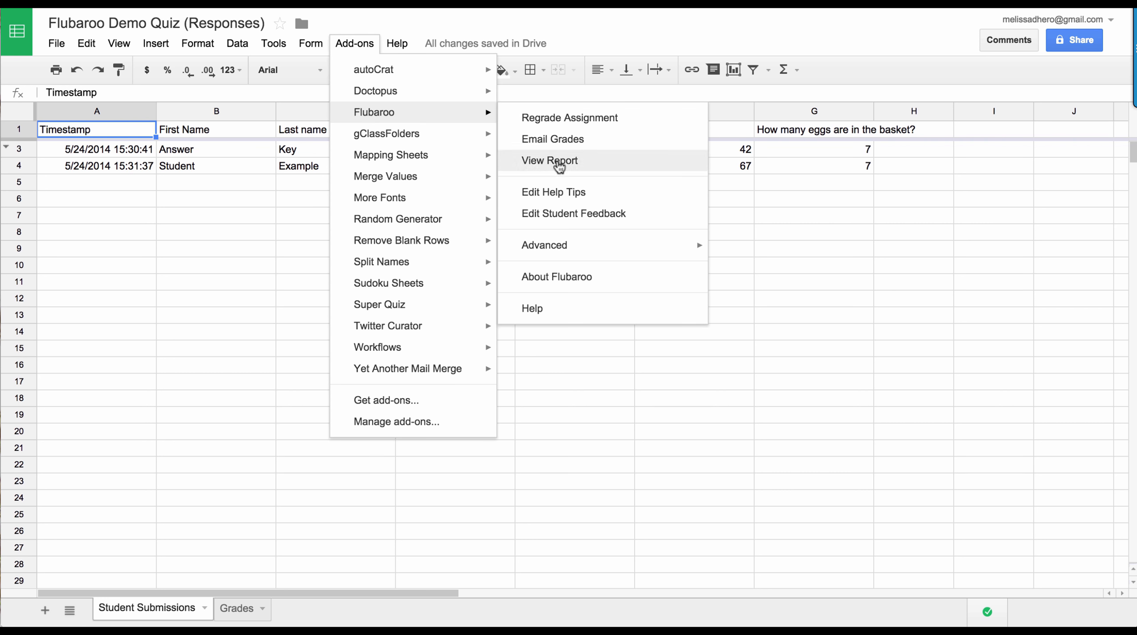
pyautogui.click(595, 196)
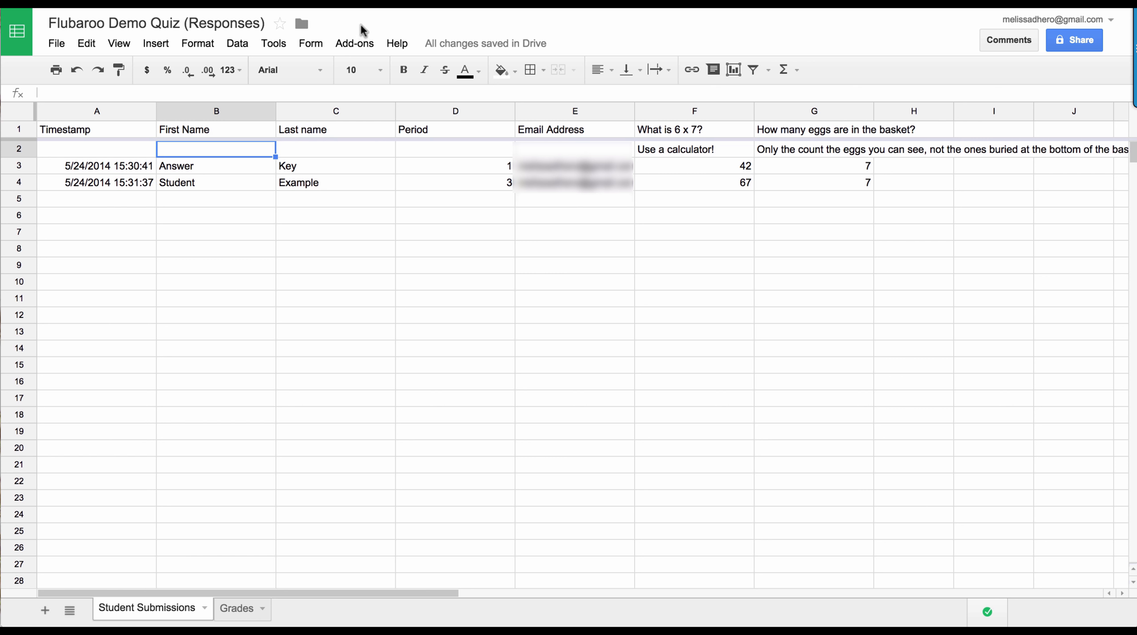
# Enable editing of student feedback and enter "Great job, but practice your times tables." for the student on the Grades sheet.
pyautogui.click(368, 44)
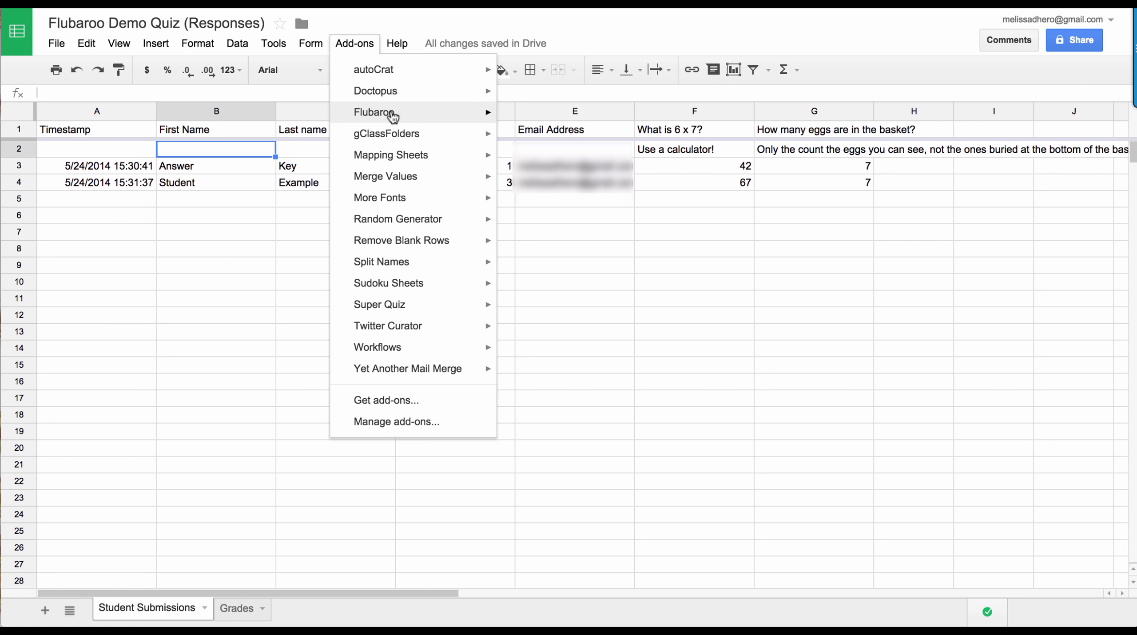
pyautogui.moveTo(390, 114)
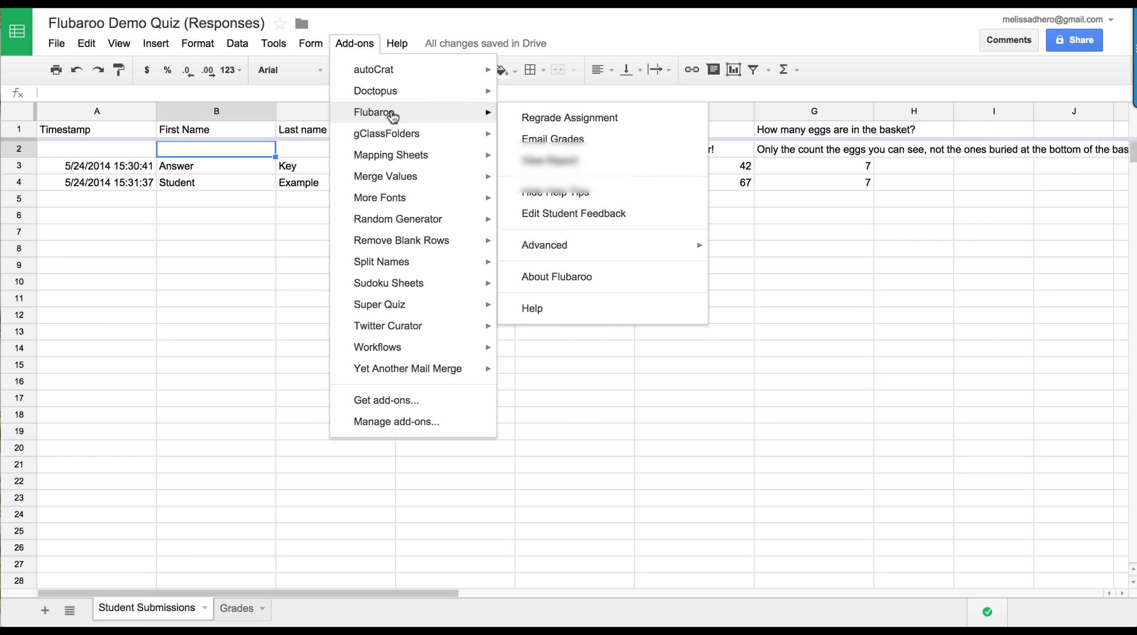
pyautogui.click(624, 219)
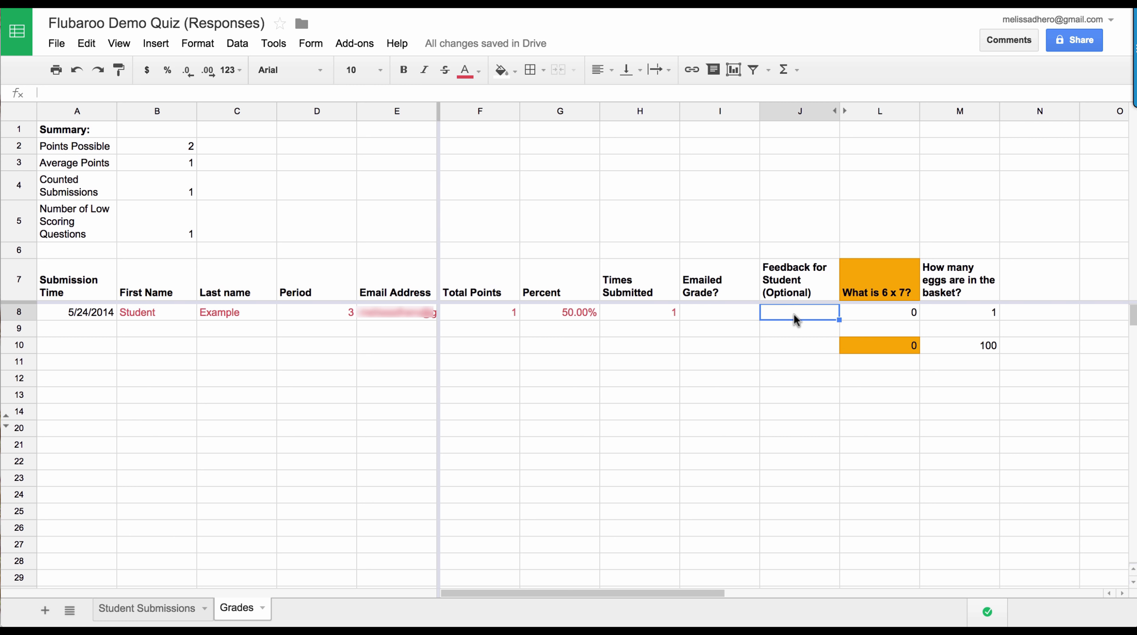
pyautogui.write('Gra')
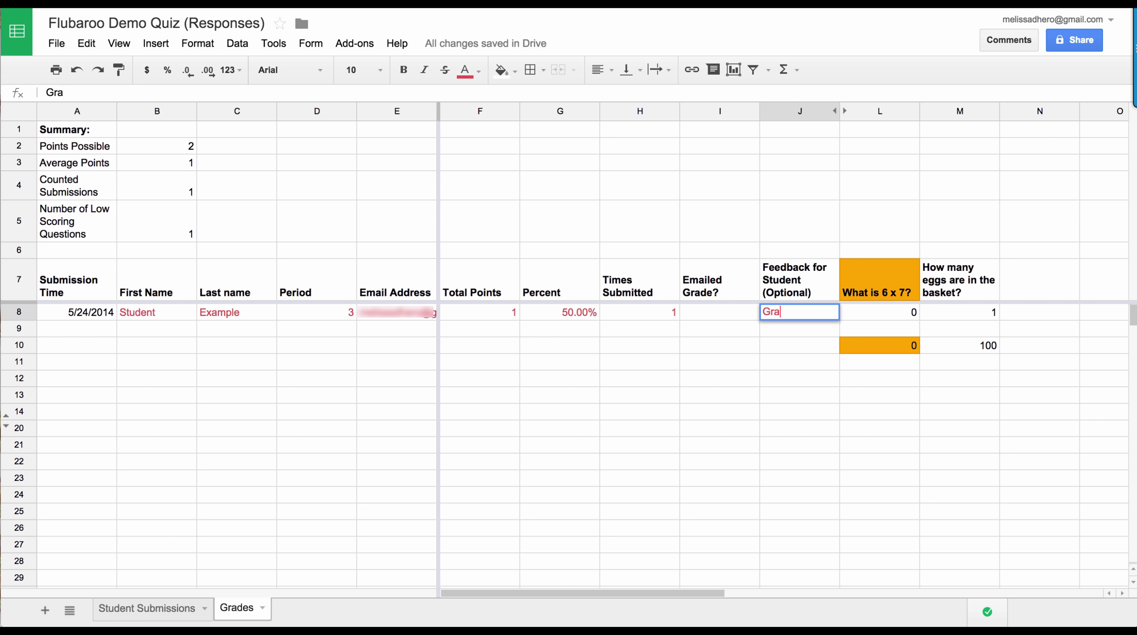
pyautogui.write('t eat job, but pra')
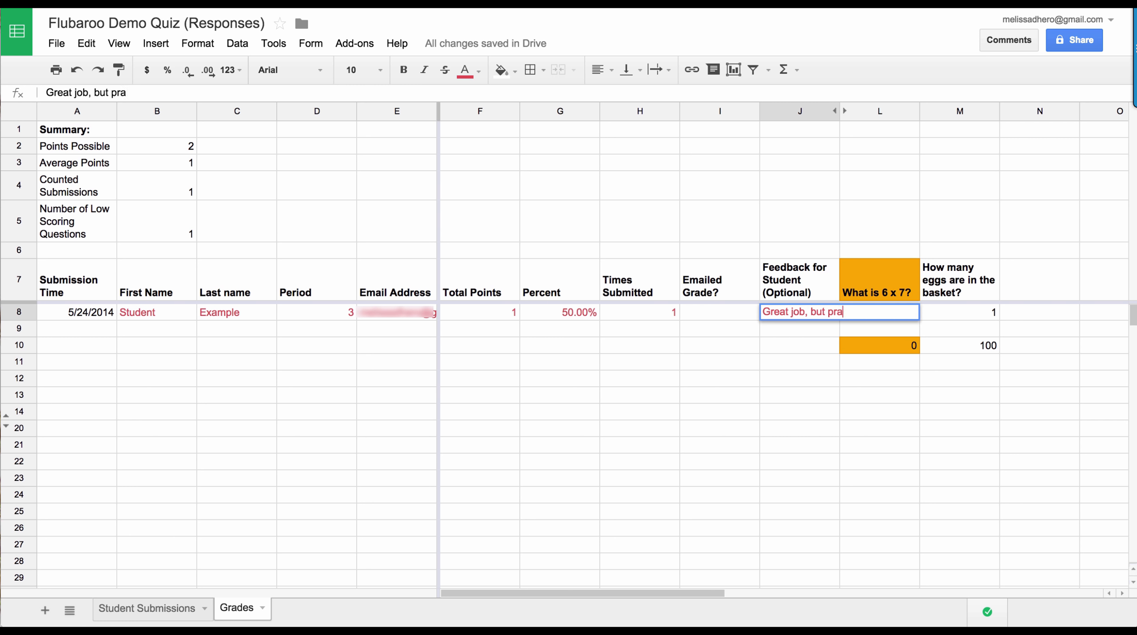
pyautogui.write('ctice your times tables.')
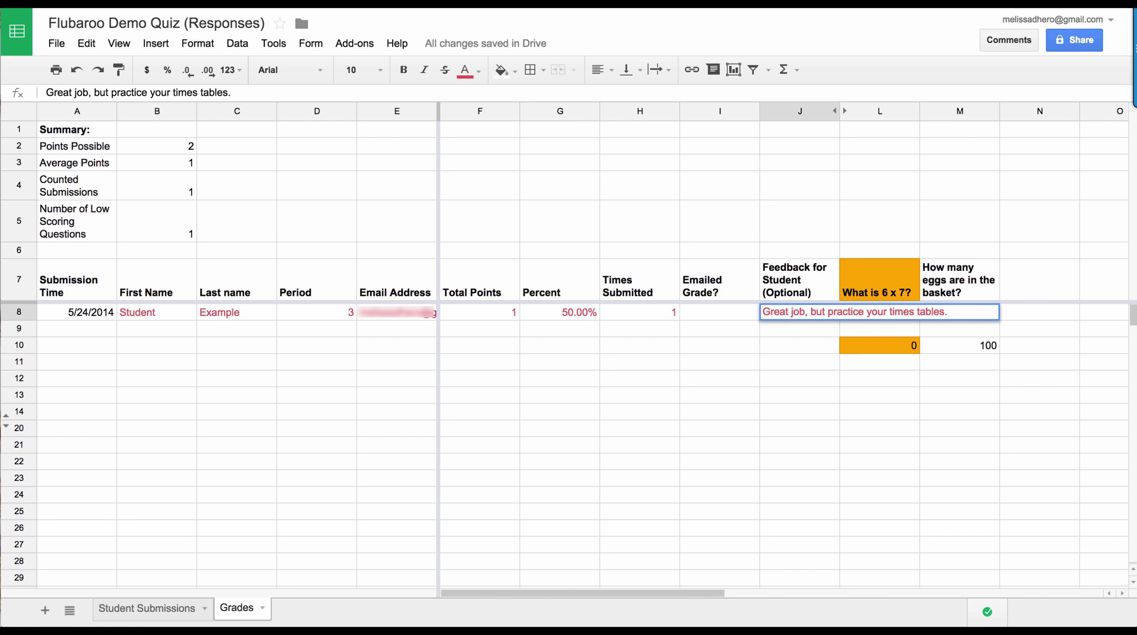
pyautogui.press('Return')
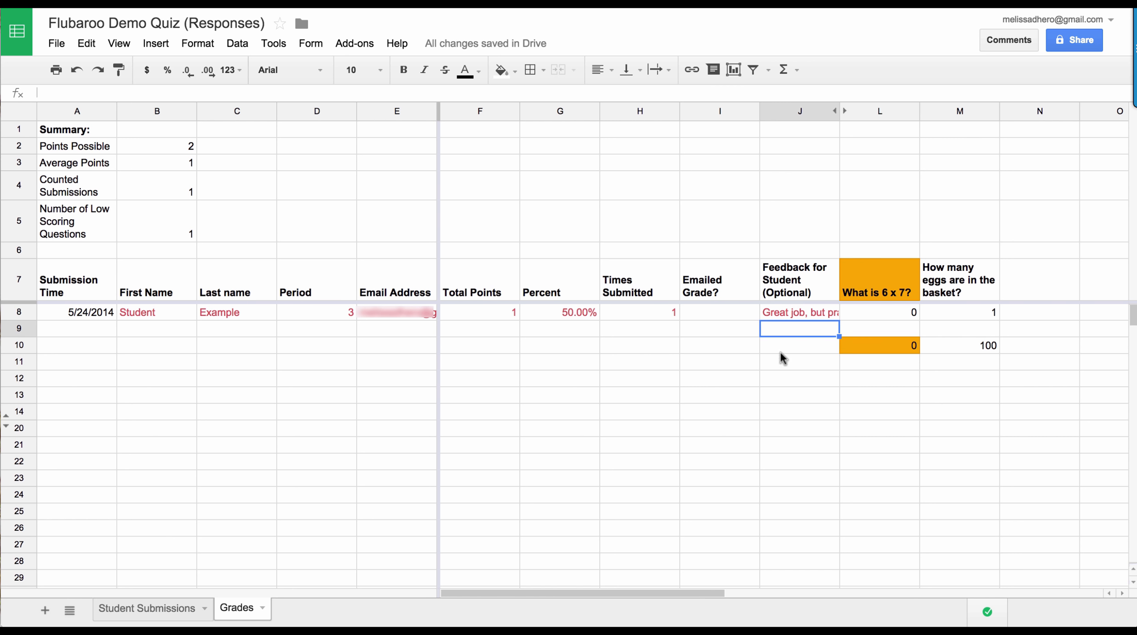
# Email the grades again with the answer key and the message "Quiz retakes on Mon.", and return to the Grades sheet.
pyautogui.click(149, 618)
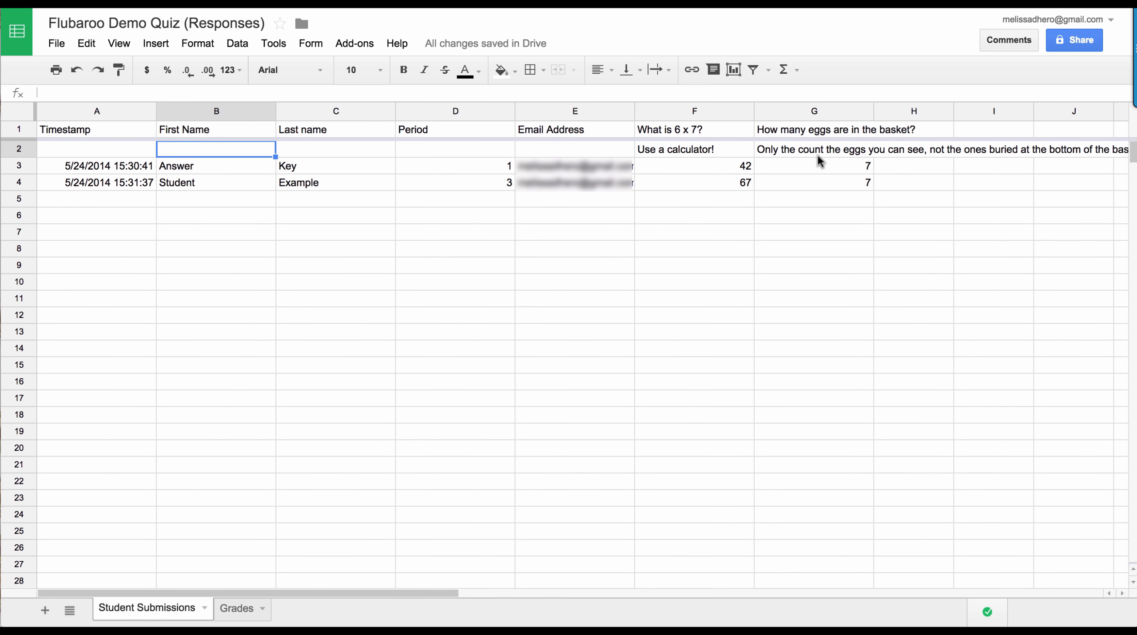
pyautogui.click(316, 43)
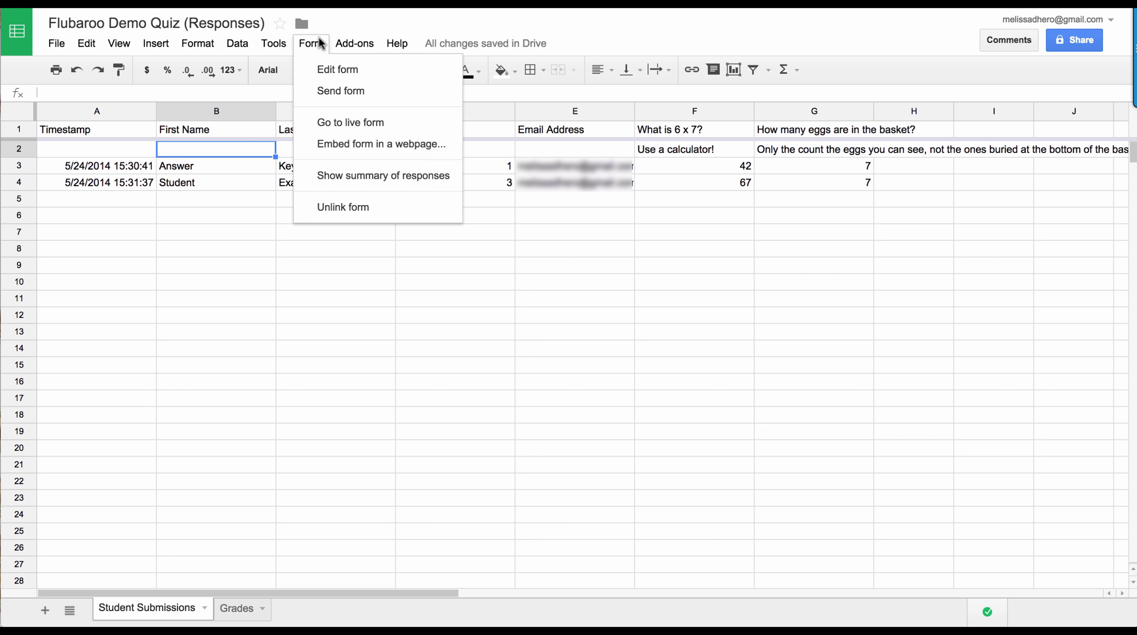
pyautogui.moveTo(348, 43)
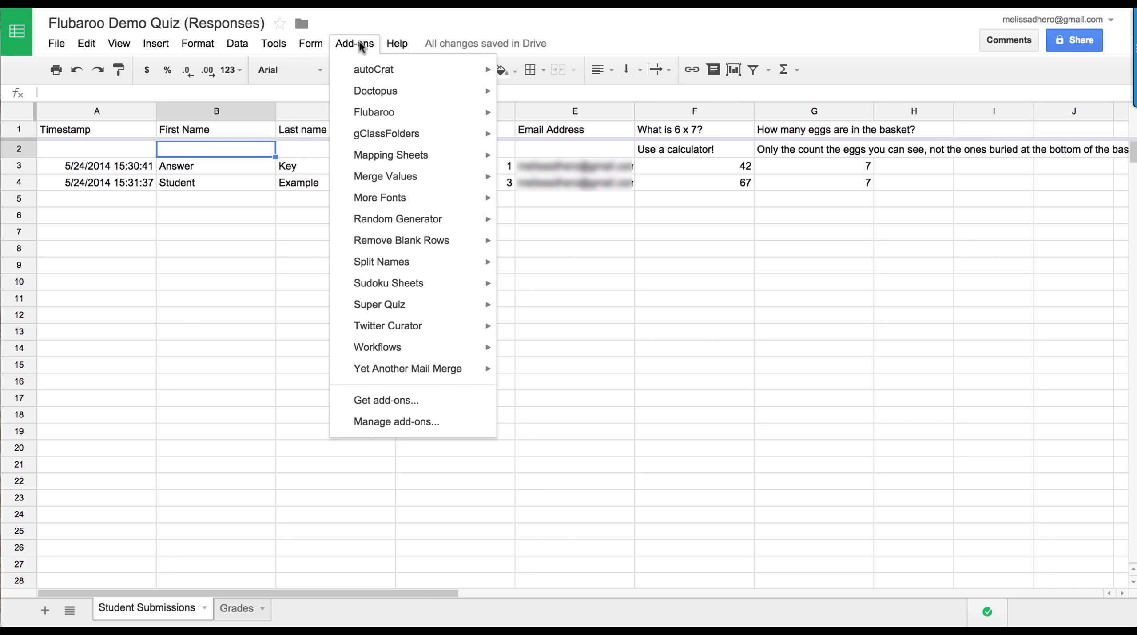
pyautogui.moveTo(378, 112)
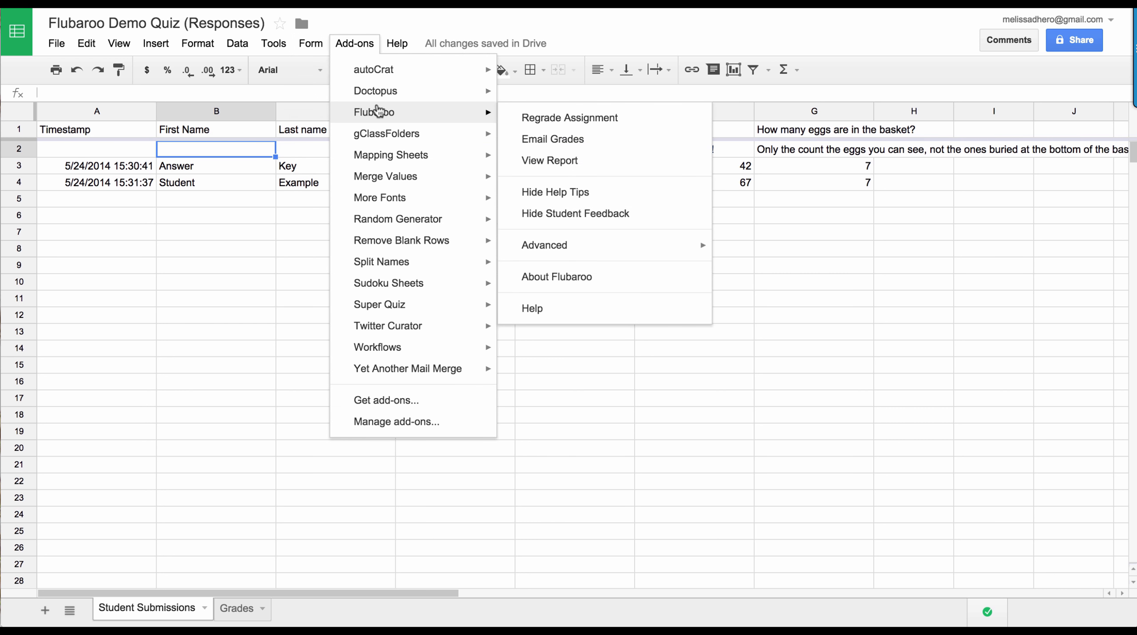
pyautogui.click(554, 142)
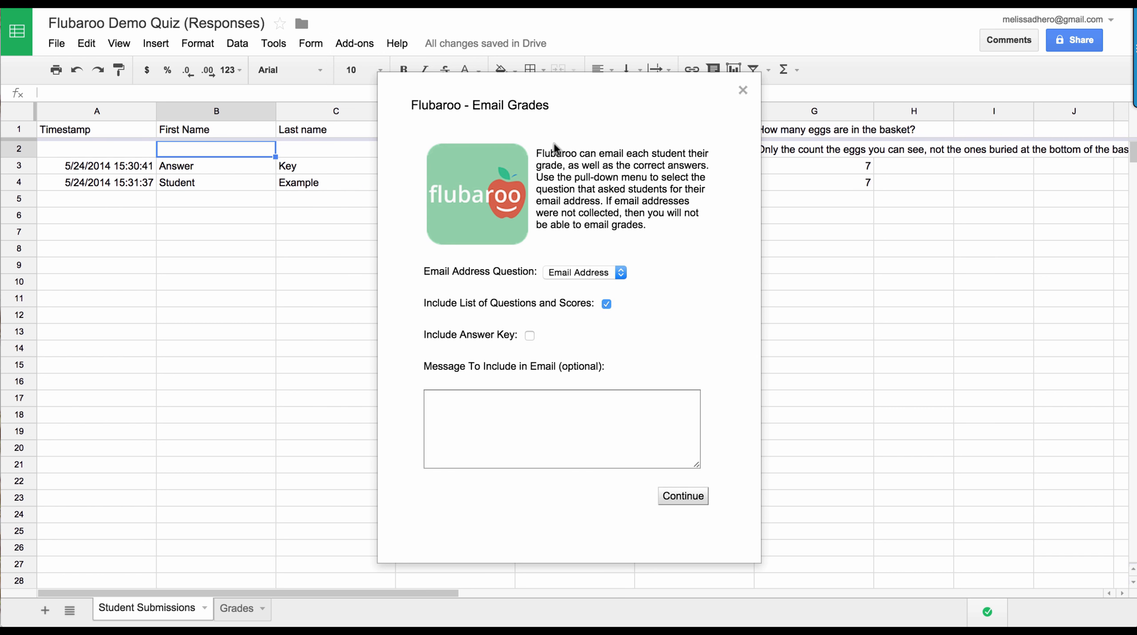
pyautogui.click(525, 334)
pyautogui.click(561, 391)
pyautogui.write('Quiz retakes on Mon.')
pyautogui.click(697, 499)
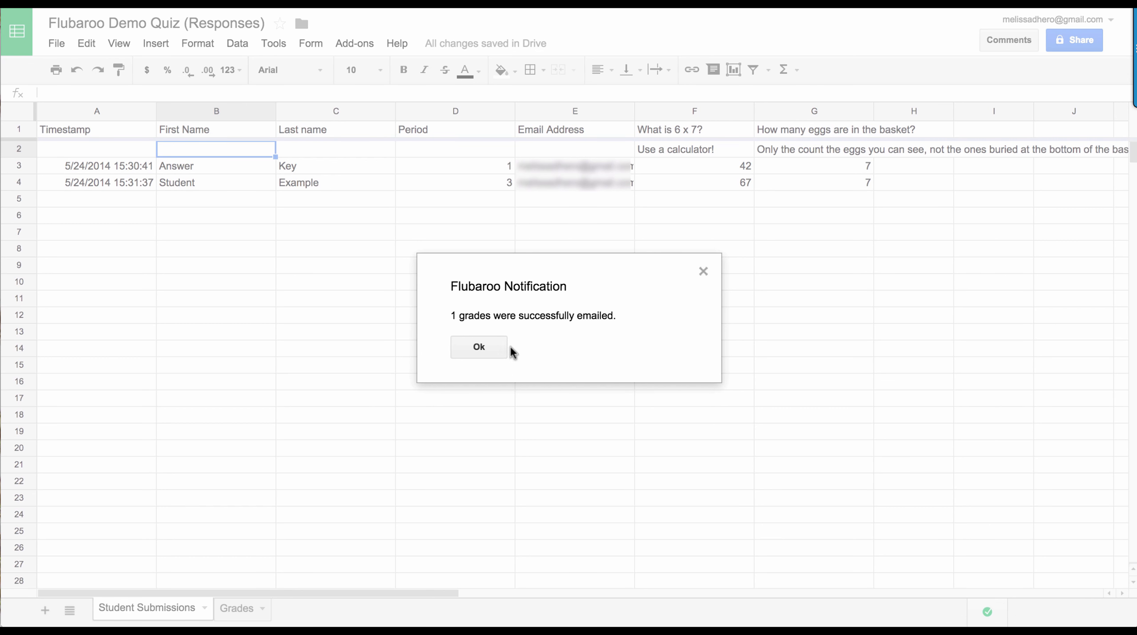
pyautogui.click(484, 347)
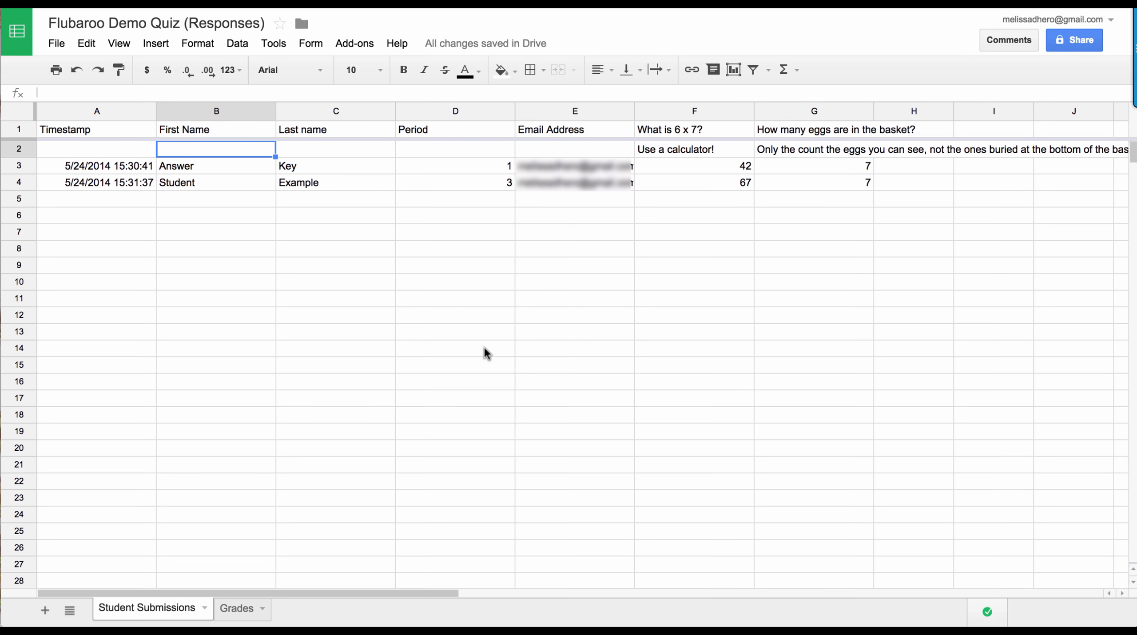
pyautogui.click(237, 613)
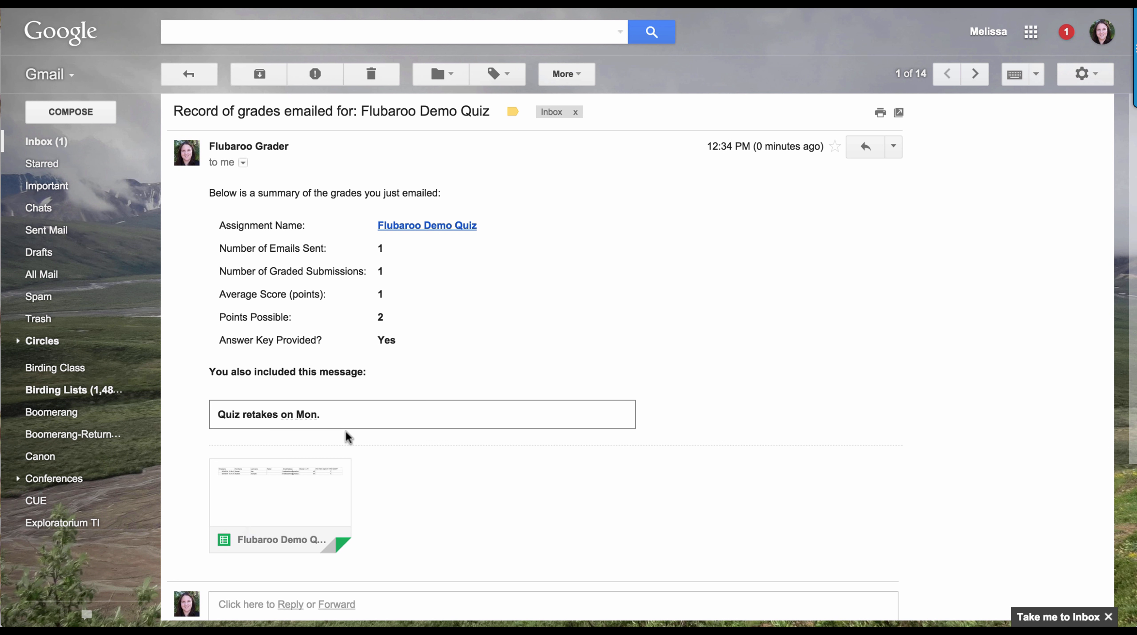
# In Gmail, open the student's grade email and examine the class message, personal feedback, question results and help tips.
pyautogui.click(976, 73)
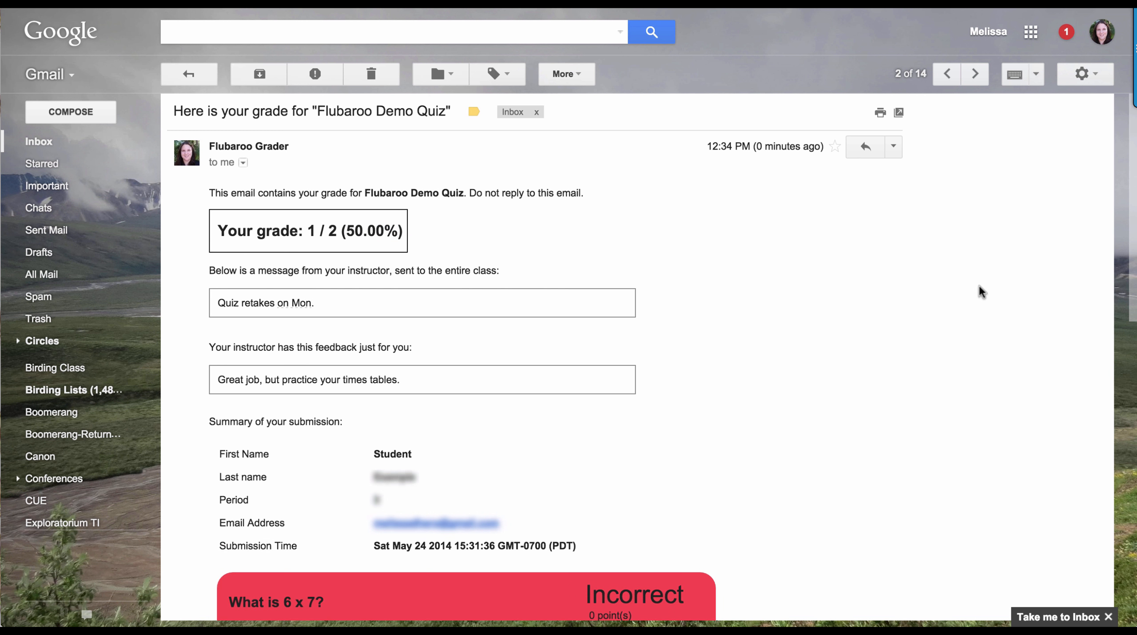
pyautogui.scroll(-1, 982, 292)
pyautogui.scroll(-1, 982, 292)
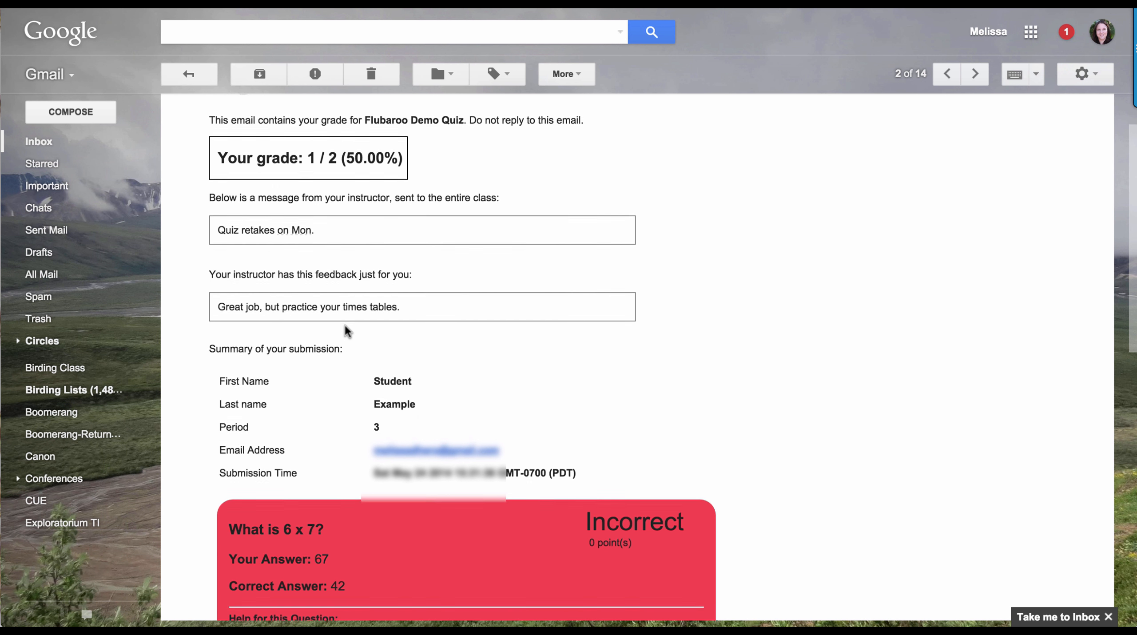
pyautogui.scroll(-1, 348, 331)
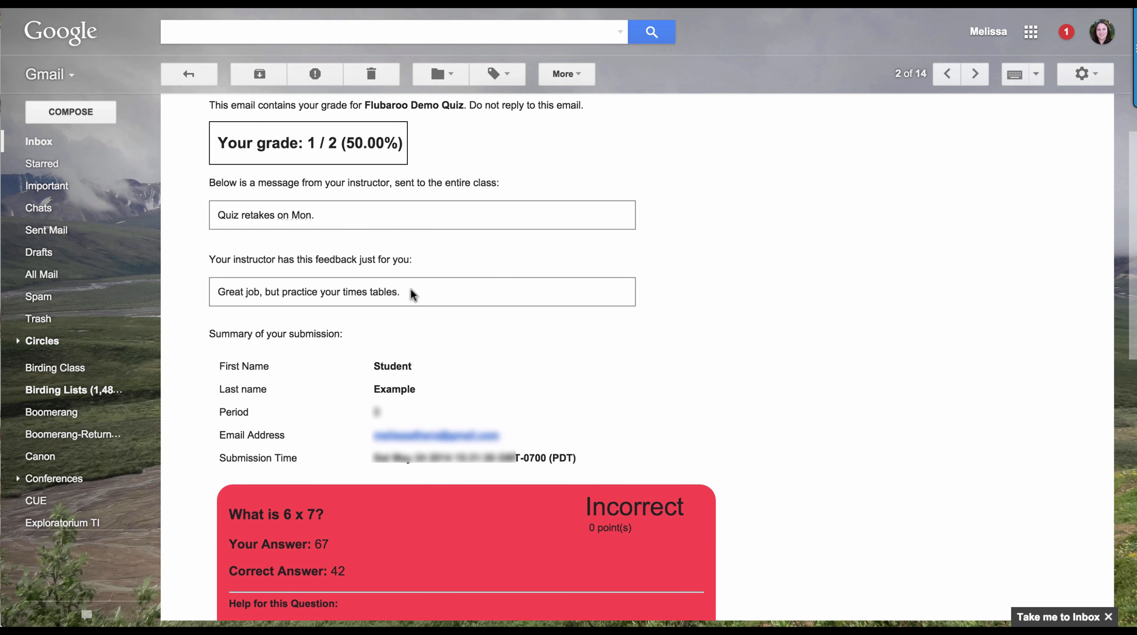
pyautogui.moveTo(413, 293); pyautogui.dragTo(218, 291)
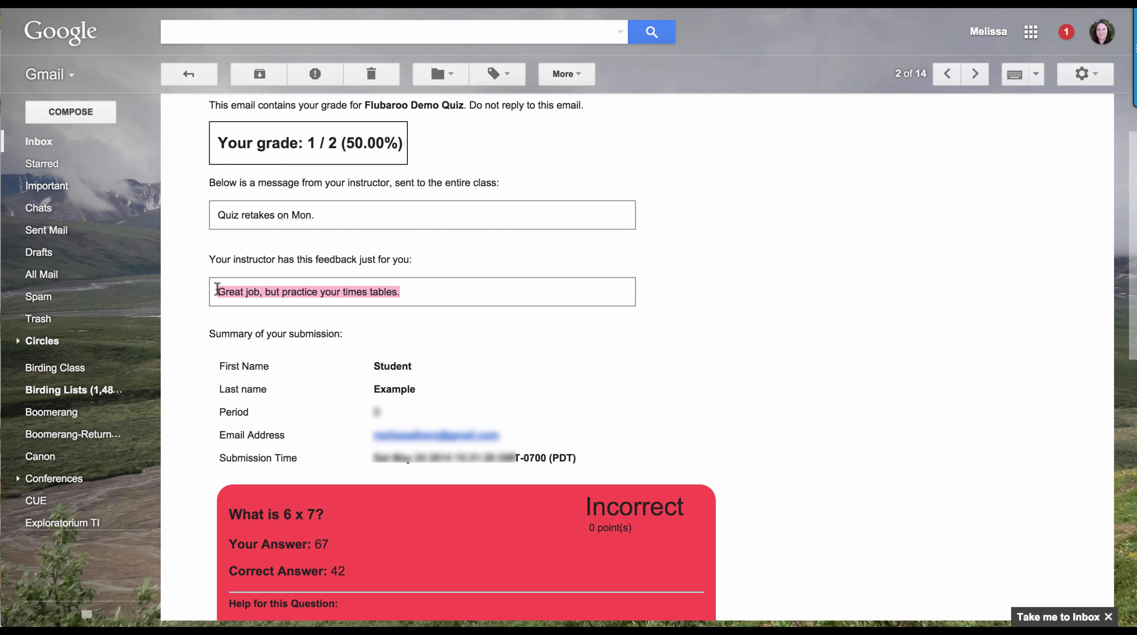
pyautogui.scroll(-2, 516, 377)
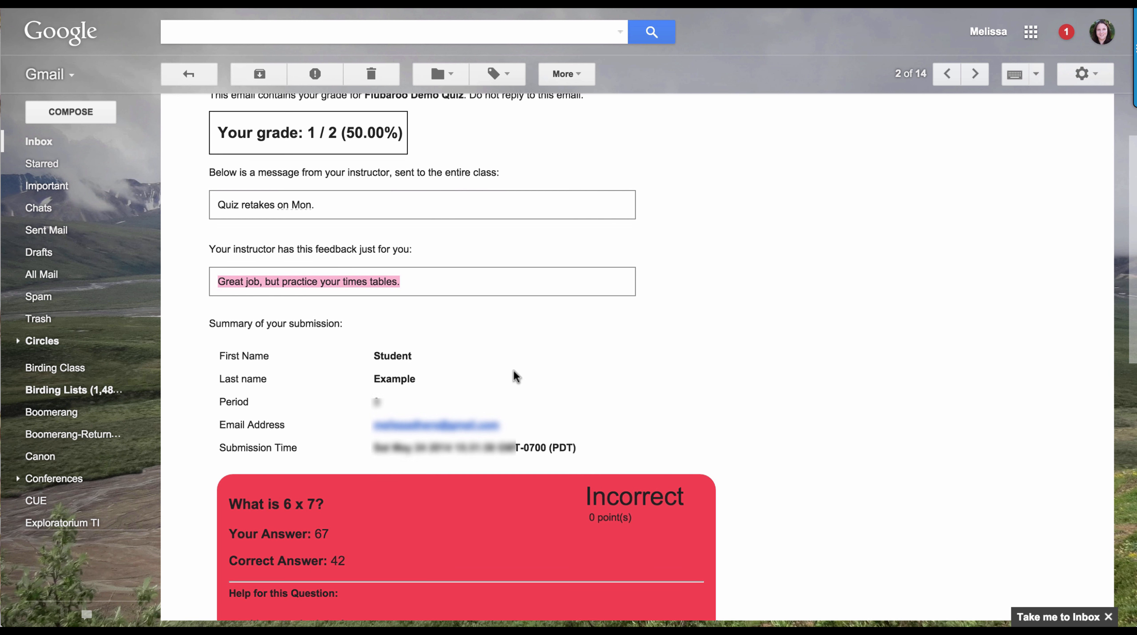
pyautogui.scroll(-5, 516, 376)
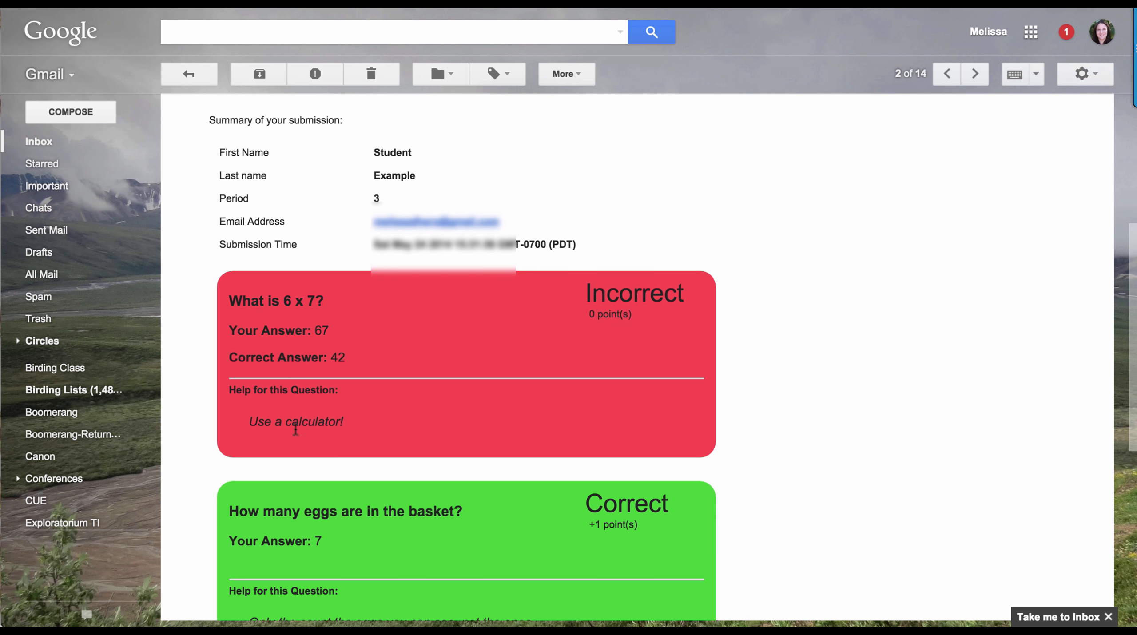
pyautogui.scroll(-3, 357, 416)
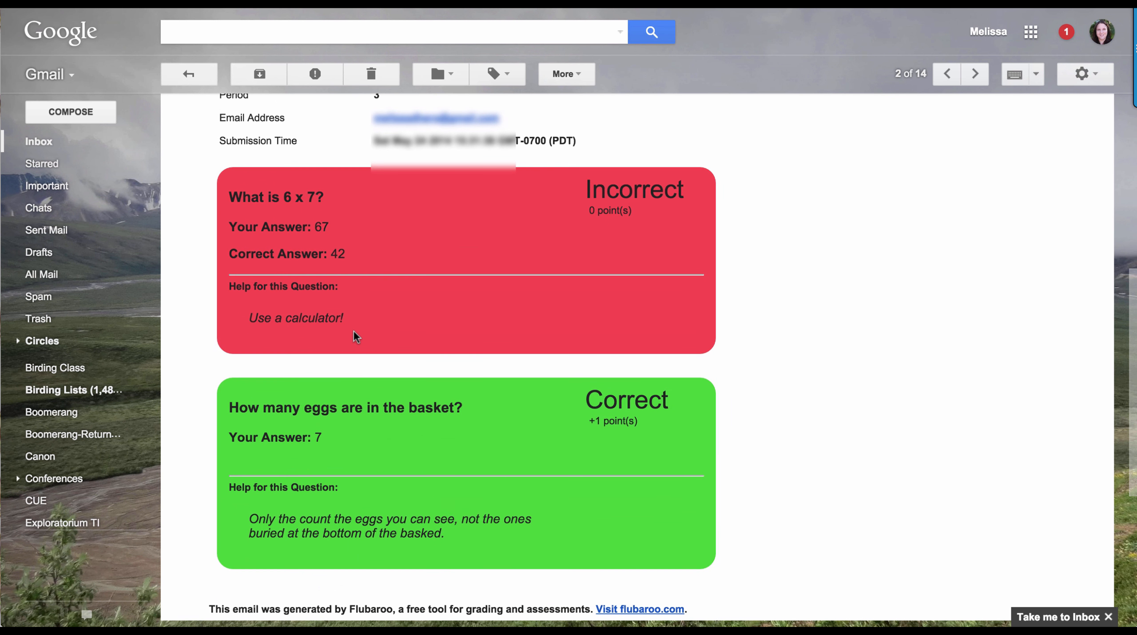